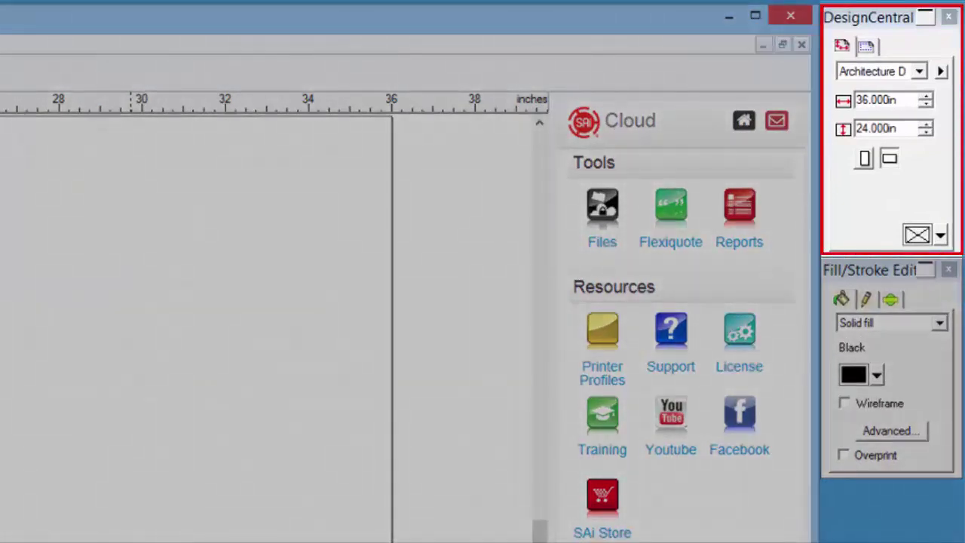
# Drag the DesignCentral panel out of its dock so it floats over the page
pyautogui.click(866, 18)
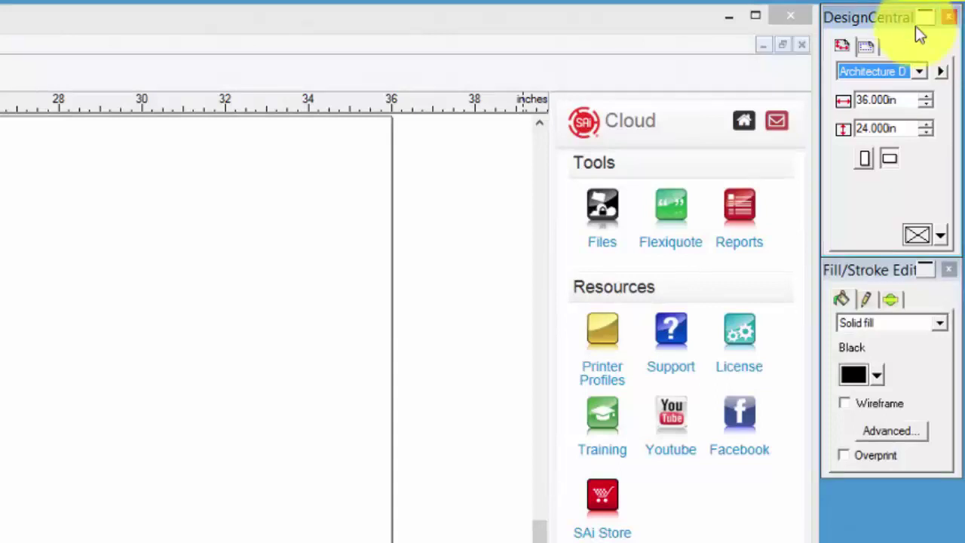
pyautogui.moveTo(885, 19); pyautogui.dragTo(318, 218)
pyautogui.moveTo(538, 222); pyautogui.dragTo(496, 226)
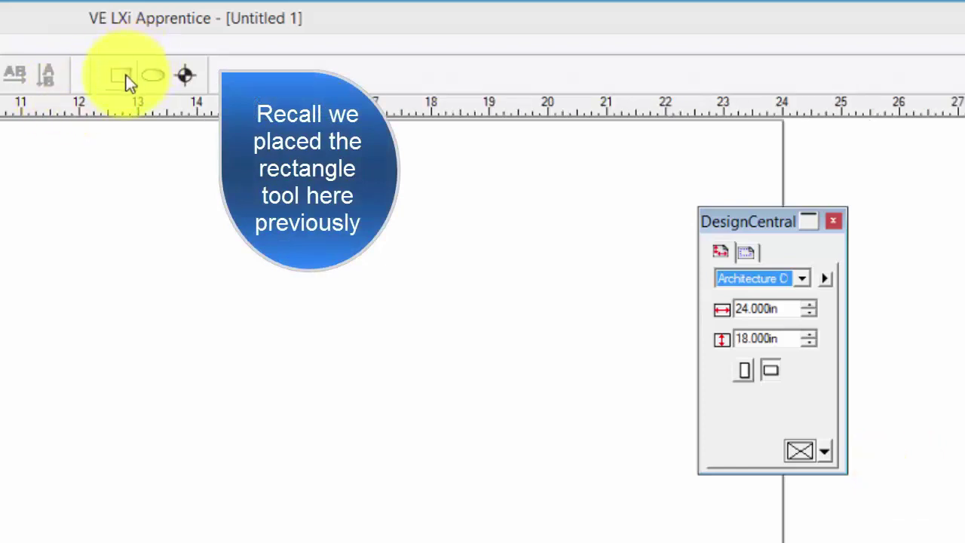
# Switch from the Rectangle tool to the Text tool
pyautogui.click(125, 75)
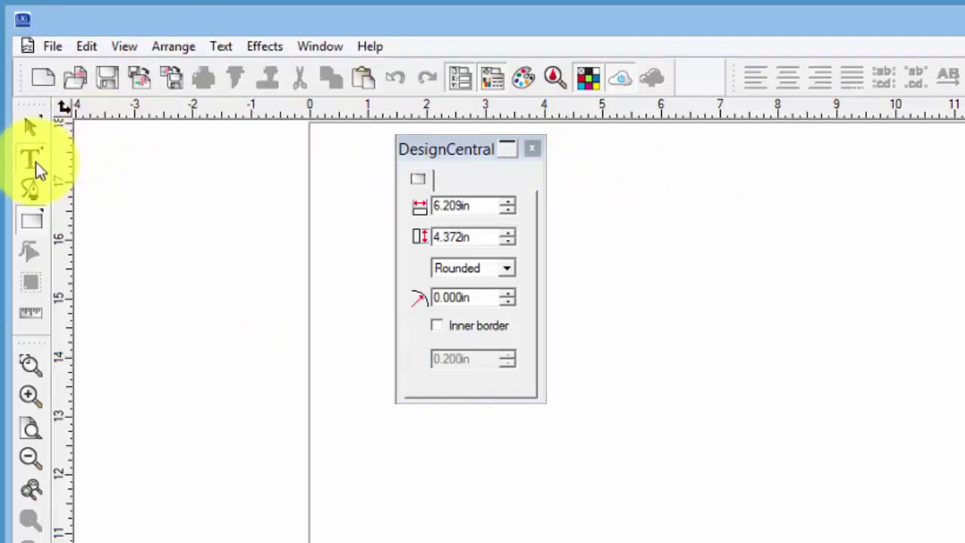
pyautogui.click(35, 161)
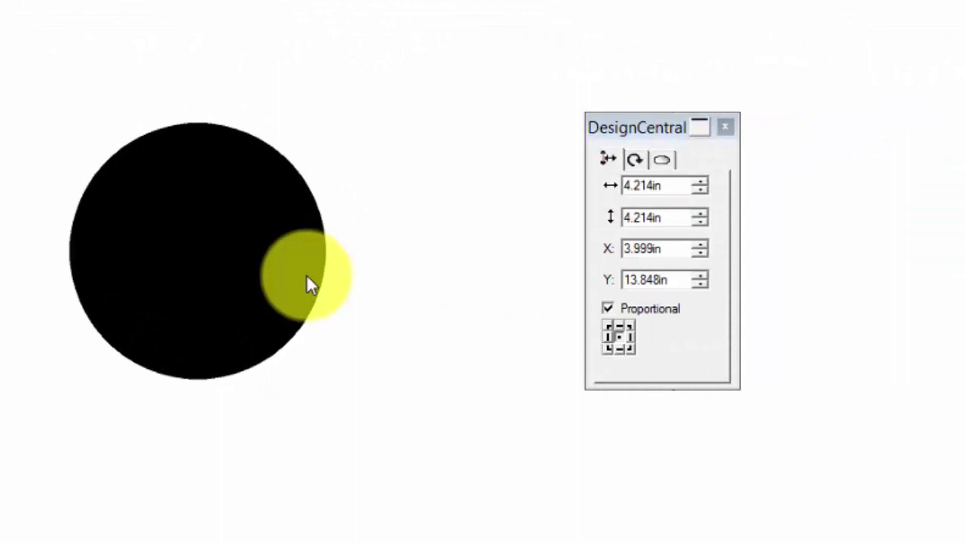
# Select the black circle and view its rotation, then its 4.000-inch oval width and height
pyautogui.click(307, 276)
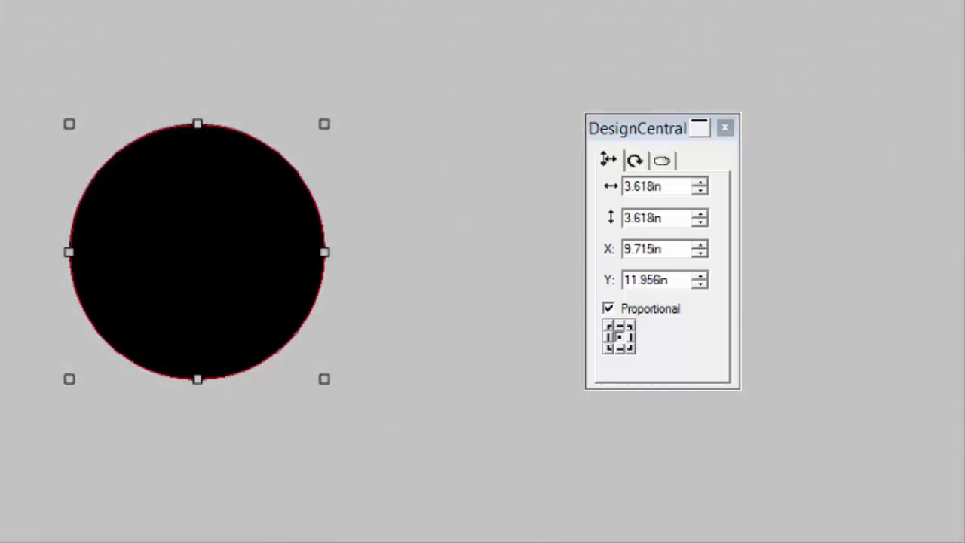
pyautogui.click(637, 161)
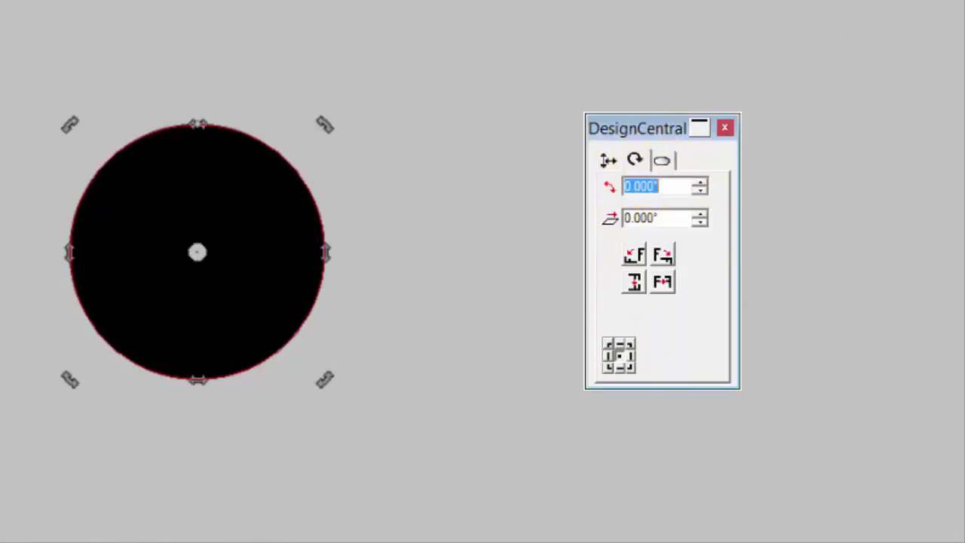
pyautogui.click(664, 159)
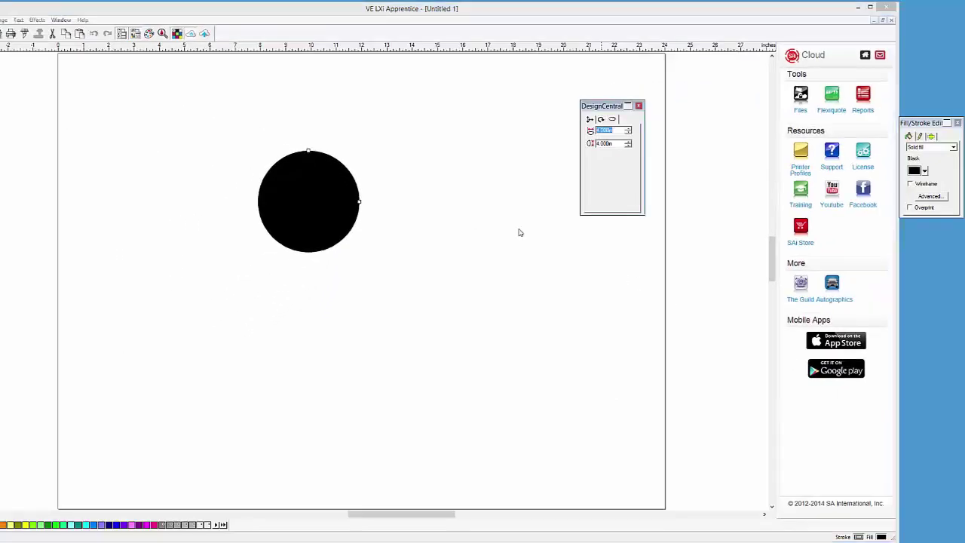
# Clear the black circle from the page and zoom out to show the empty page
pyautogui.click(592, 121)
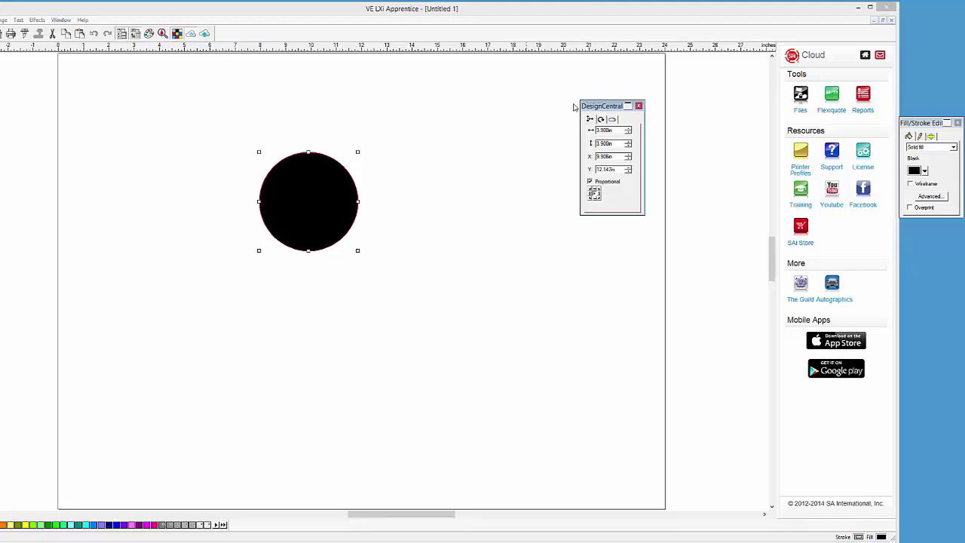
pyautogui.moveTo(601, 110)
pyautogui.mouseDown()
pyautogui.moveTo(883, 160)
pyautogui.moveTo(920, 7)
pyautogui.mouseUp()
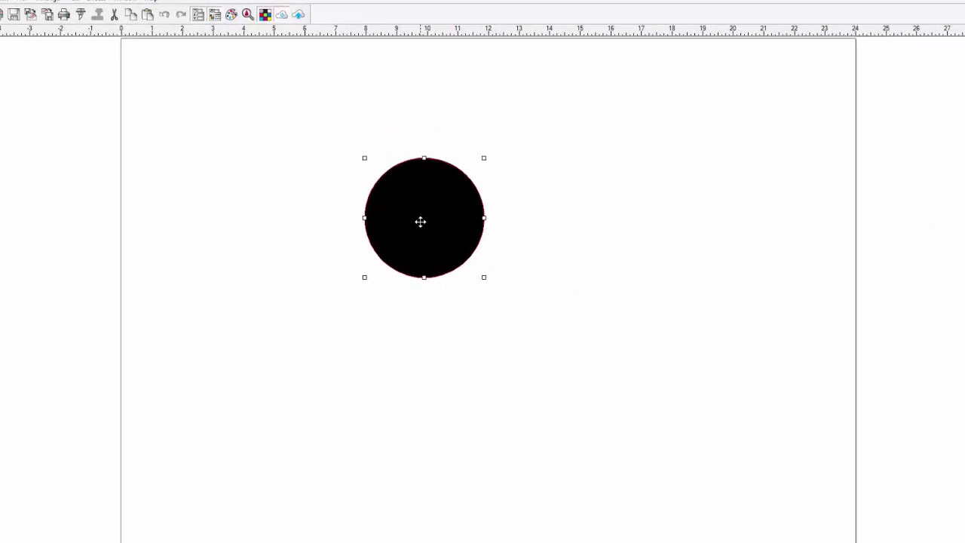
pyautogui.rightClick(419, 221)
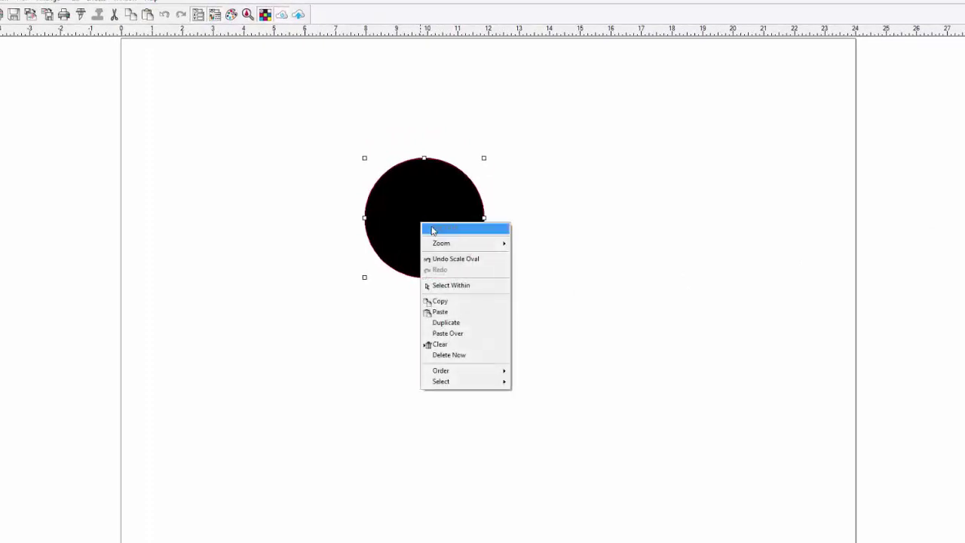
pyautogui.click(487, 348)
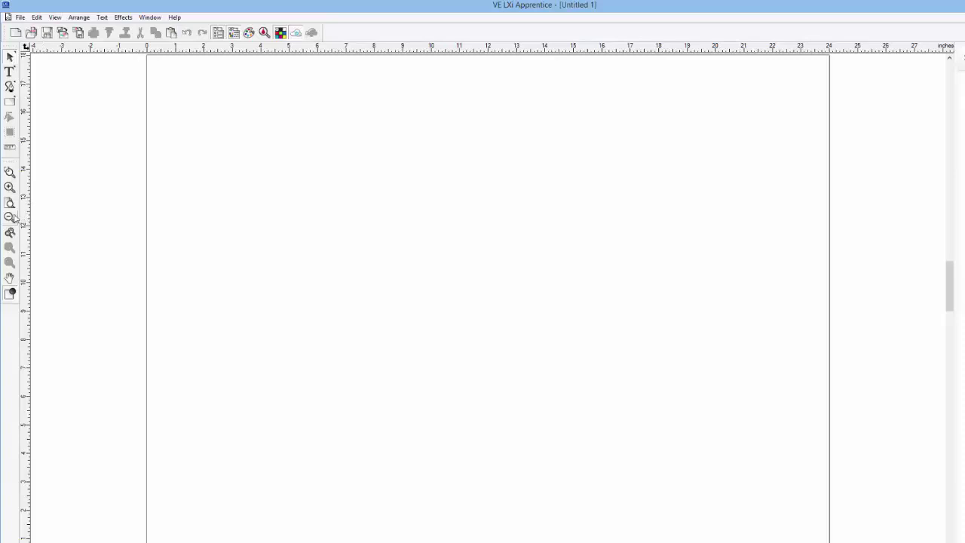
pyautogui.click(9, 217)
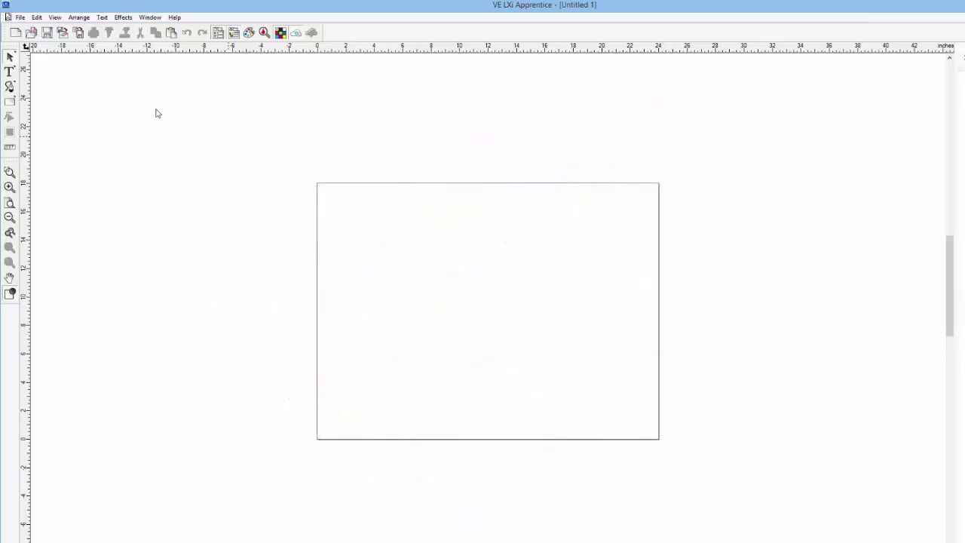
# In Document Setup, enter a page width of 24 inches and a height of 24 inches
pyautogui.click(20, 17)
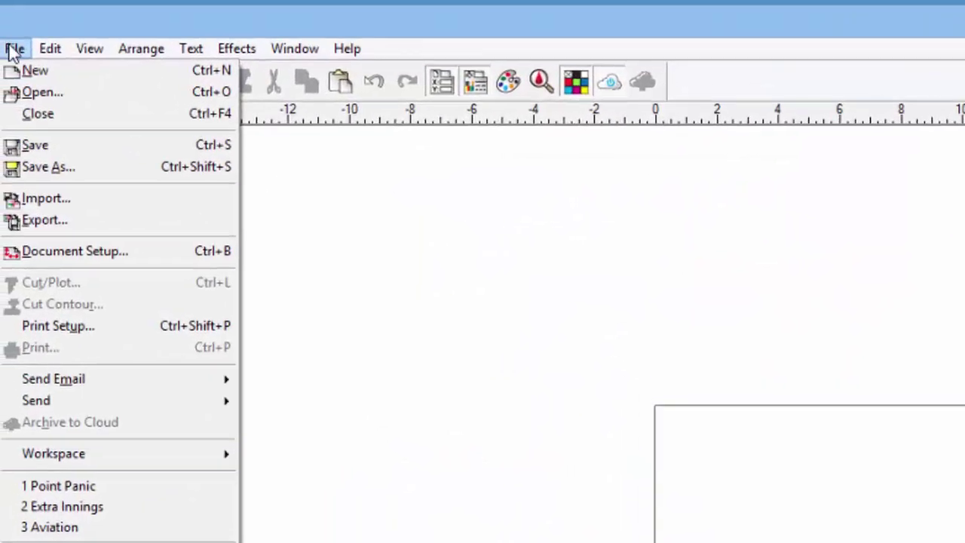
pyautogui.click(62, 252)
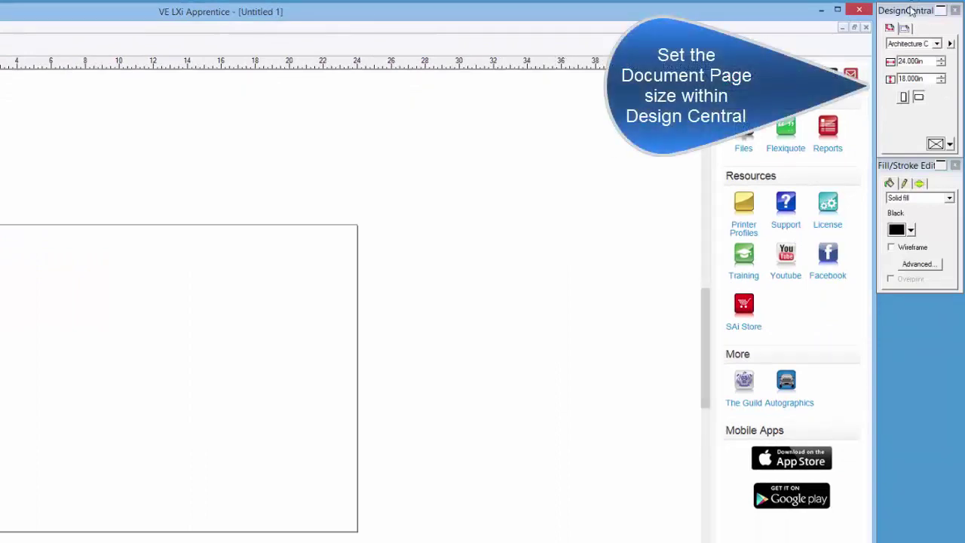
pyautogui.moveTo(927, 64); pyautogui.dragTo(878, 62)
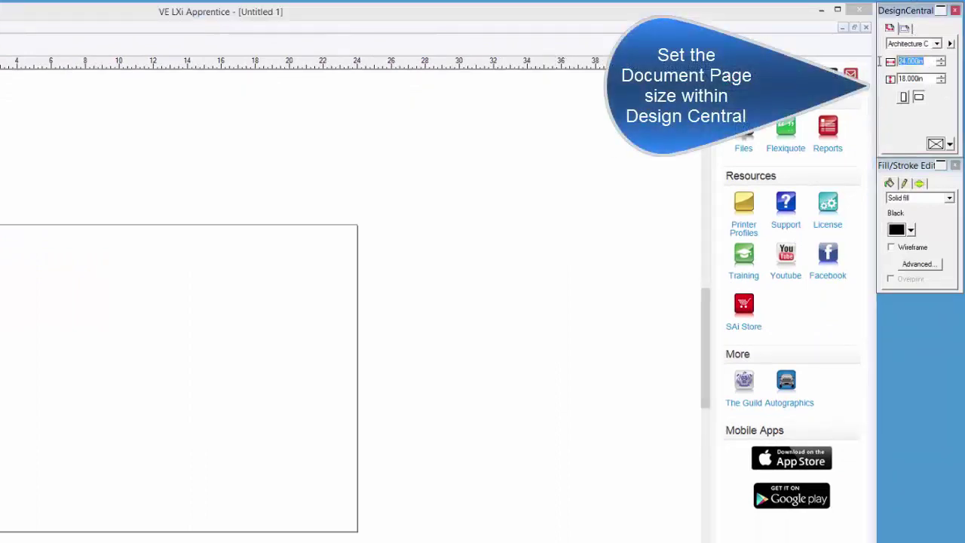
pyautogui.write('24')
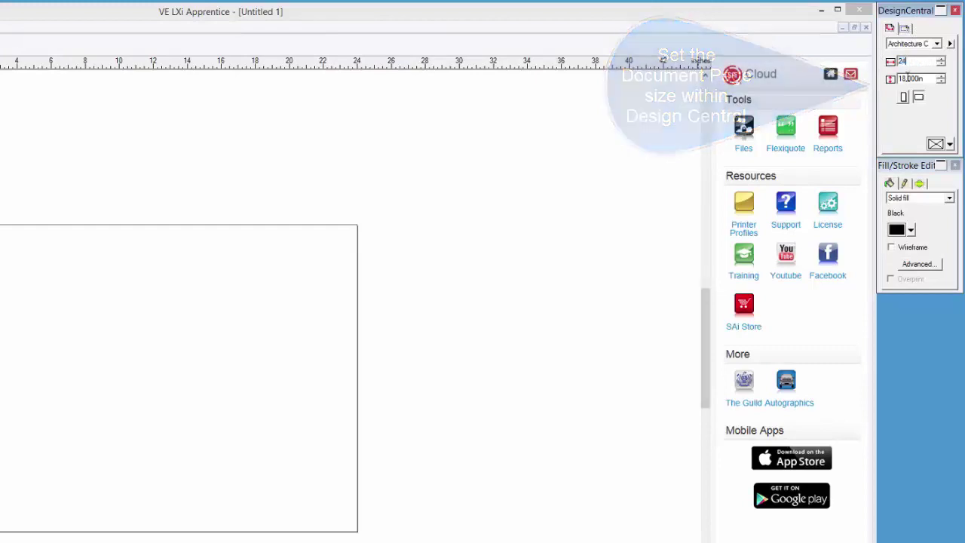
pyautogui.press('Tab')
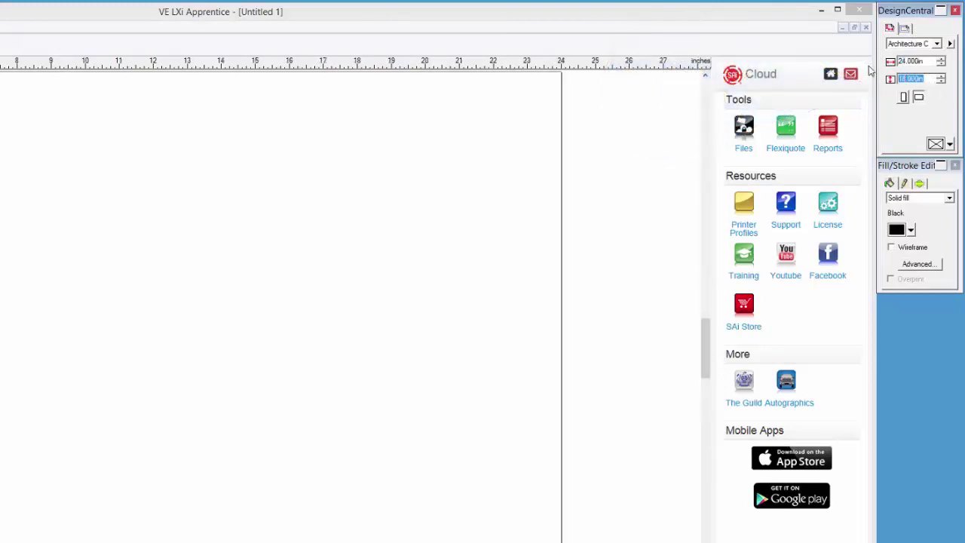
pyautogui.write('24')
pyautogui.press('Tab')
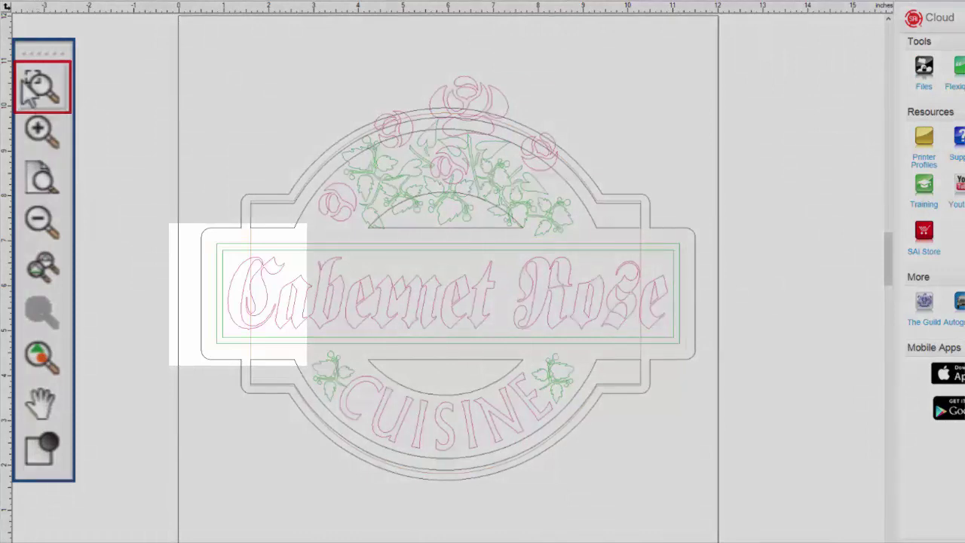
# Zoom Area around the start of Cabernet, then zoom in further on its C
pyautogui.click(44, 85)
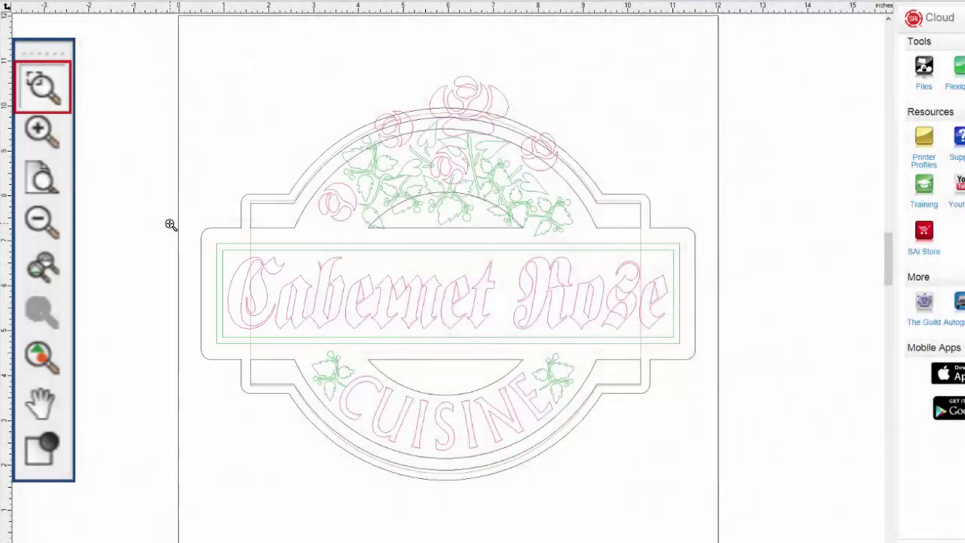
pyautogui.moveTo(214, 247); pyautogui.dragTo(306, 365)
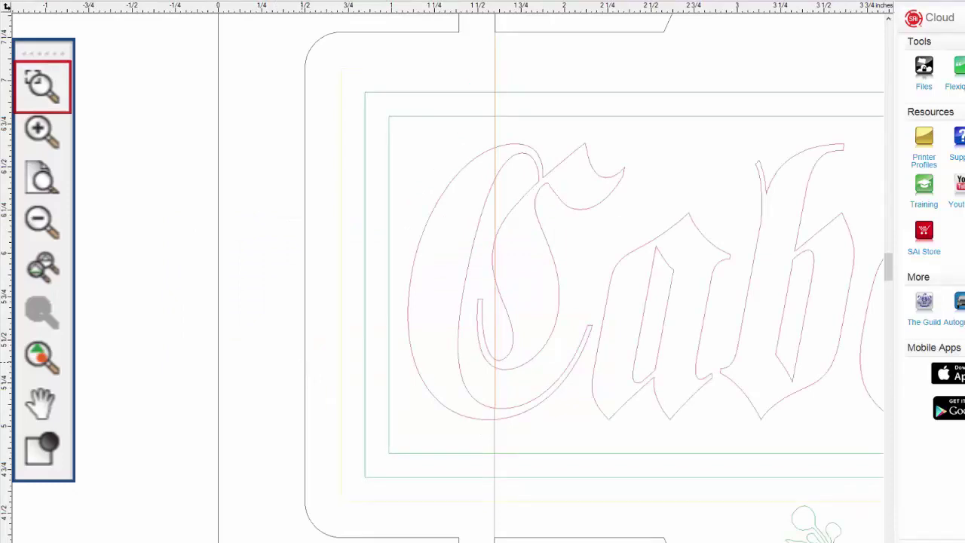
pyautogui.click(41, 129)
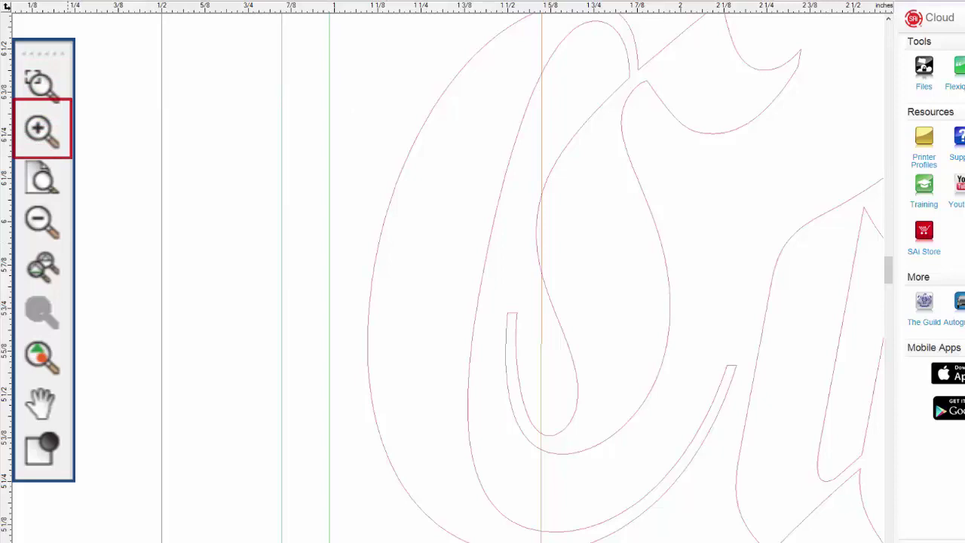
# Zoom in three more times on the letter C, then fit the whole sign page in view
pyautogui.click(44, 134)
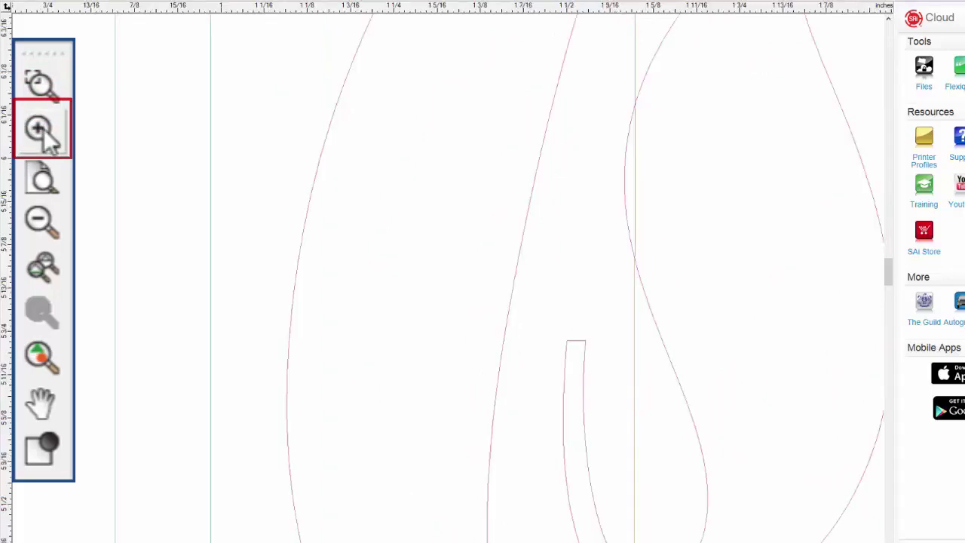
pyautogui.click(44, 134)
pyautogui.click(44, 134)
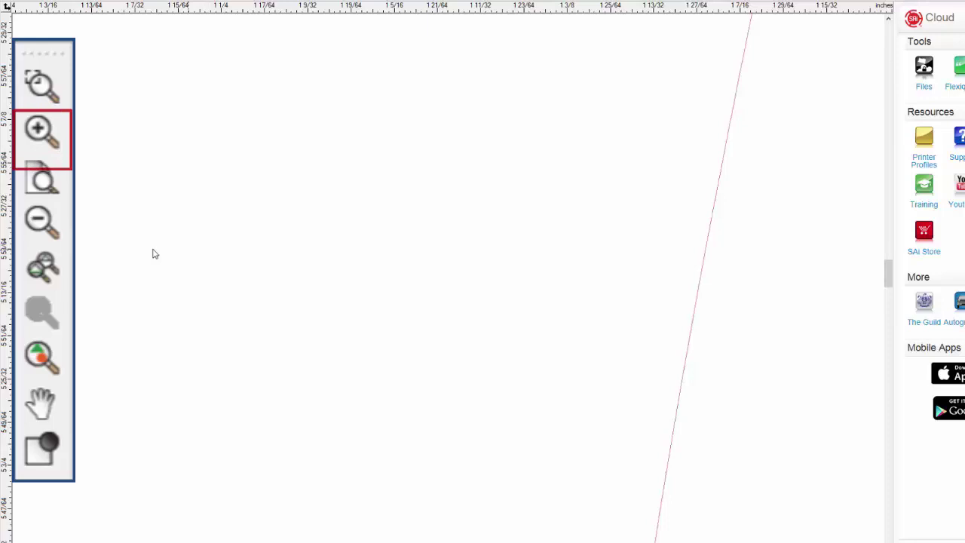
pyautogui.click(41, 182)
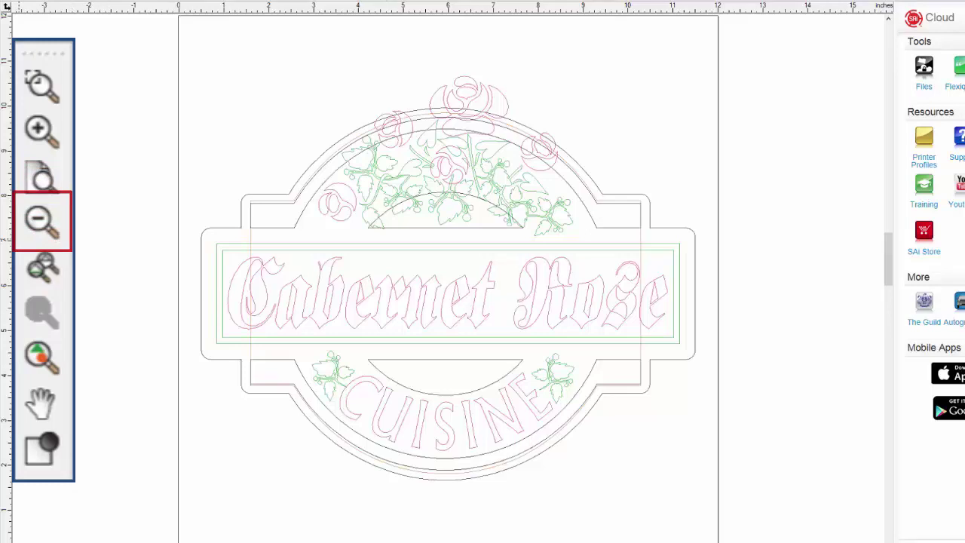
pyautogui.click(35, 221)
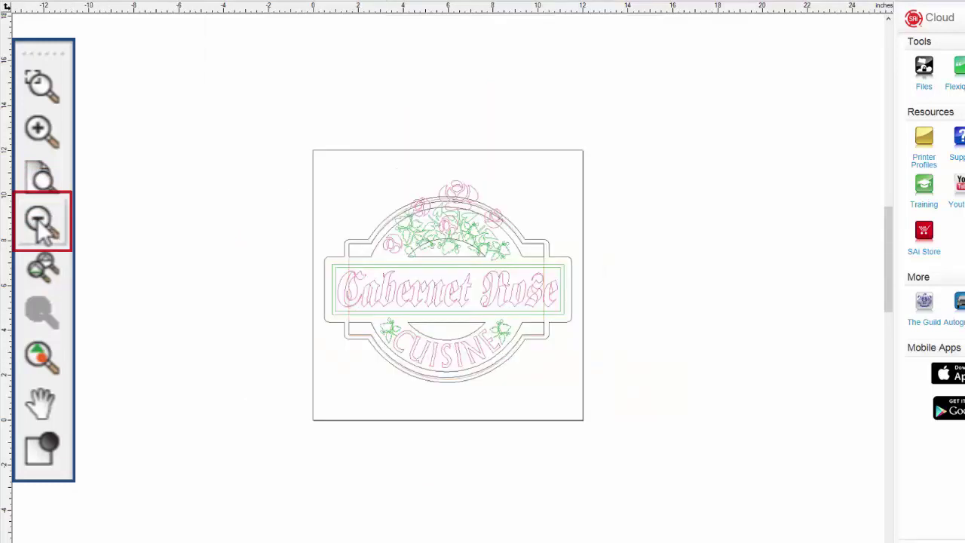
pyautogui.click(35, 223)
pyautogui.click(35, 222)
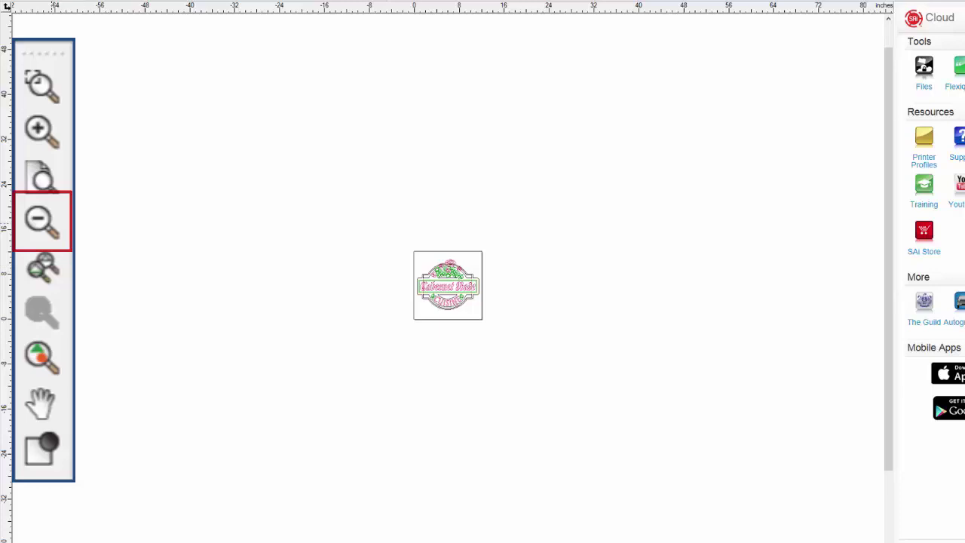
pyautogui.click(42, 178)
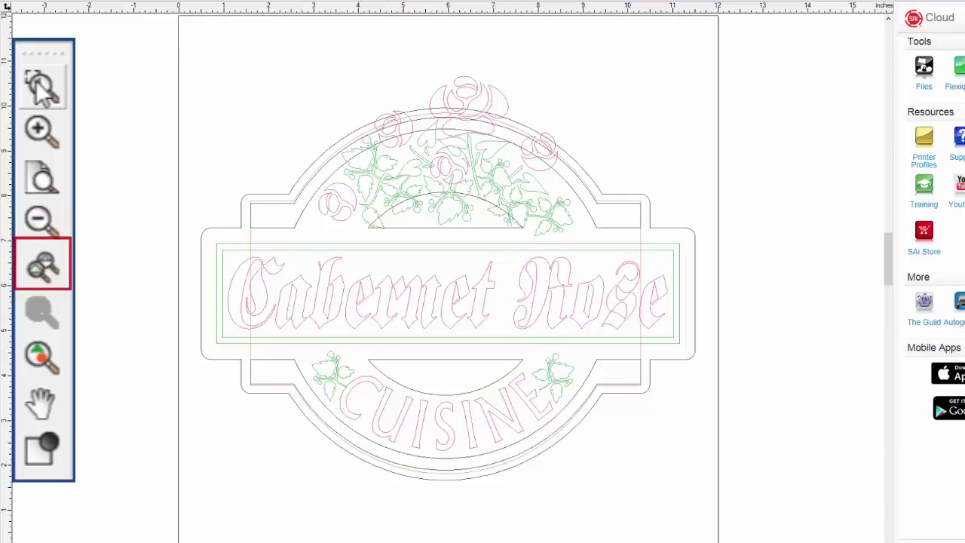
# Zoom to the C of Cabernet, select its outline, and toggle between the C and whole-sign views
pyautogui.moveTo(210, 248); pyautogui.dragTo(299, 340)
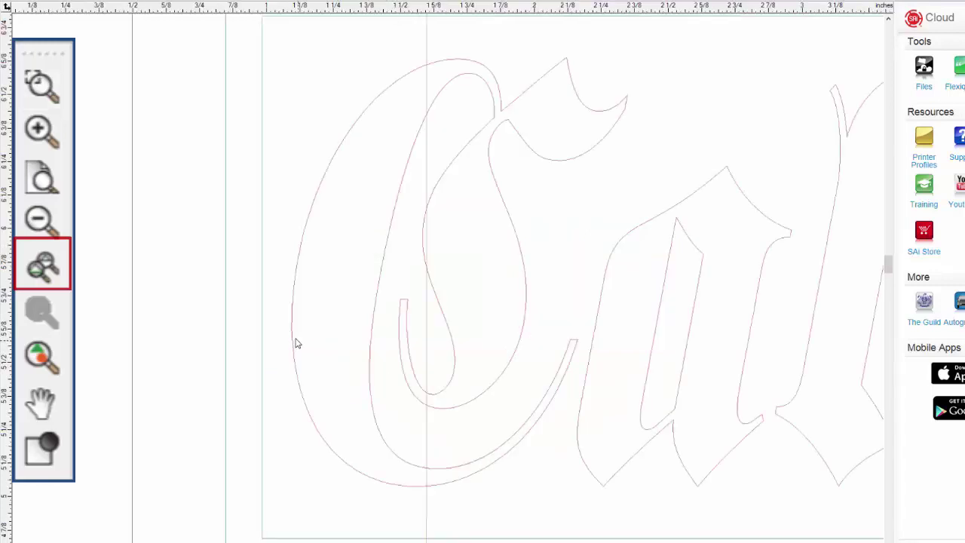
pyautogui.click(294, 338)
pyautogui.moveTo(293, 337)
pyautogui.mouseDown()
pyautogui.moveTo(280, 334)
pyautogui.moveTo(292, 332)
pyautogui.mouseUp()
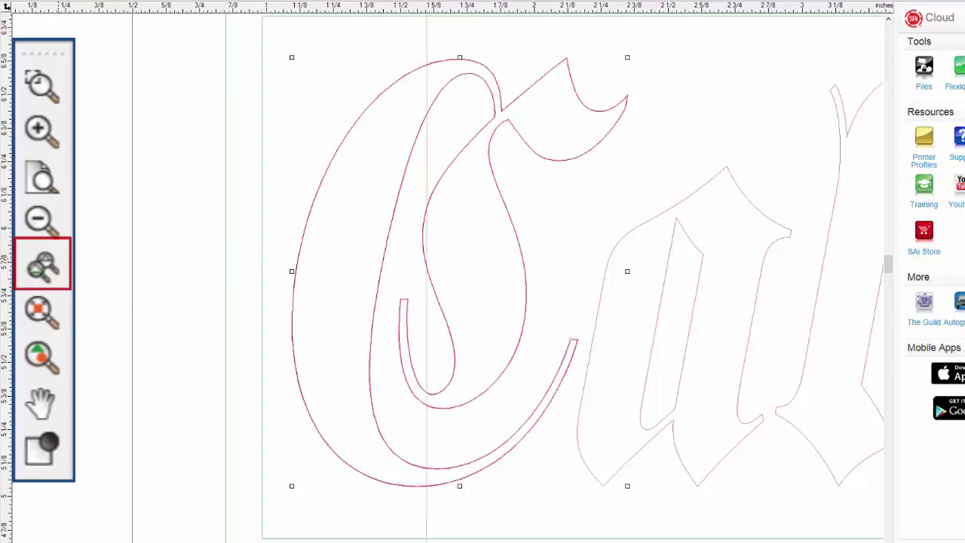
pyautogui.click(45, 267)
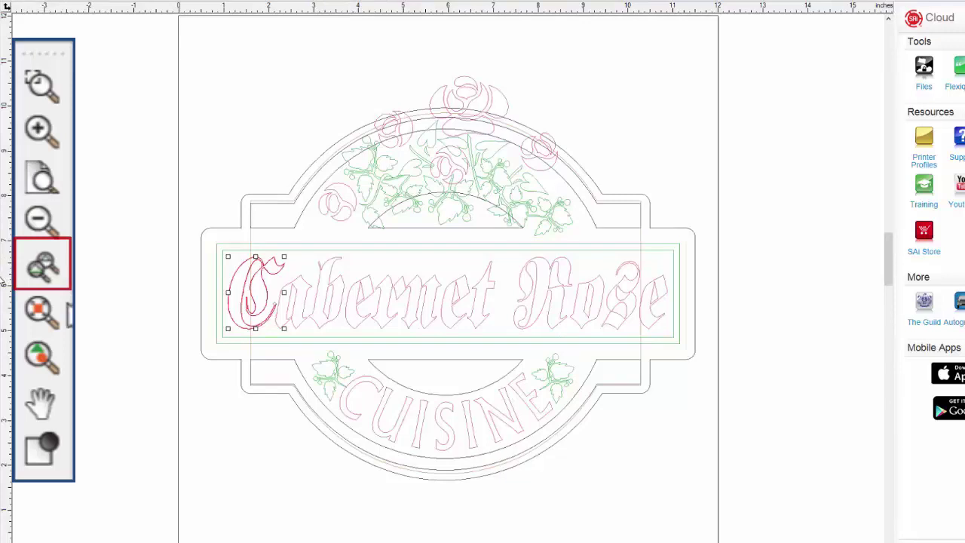
pyautogui.click(43, 268)
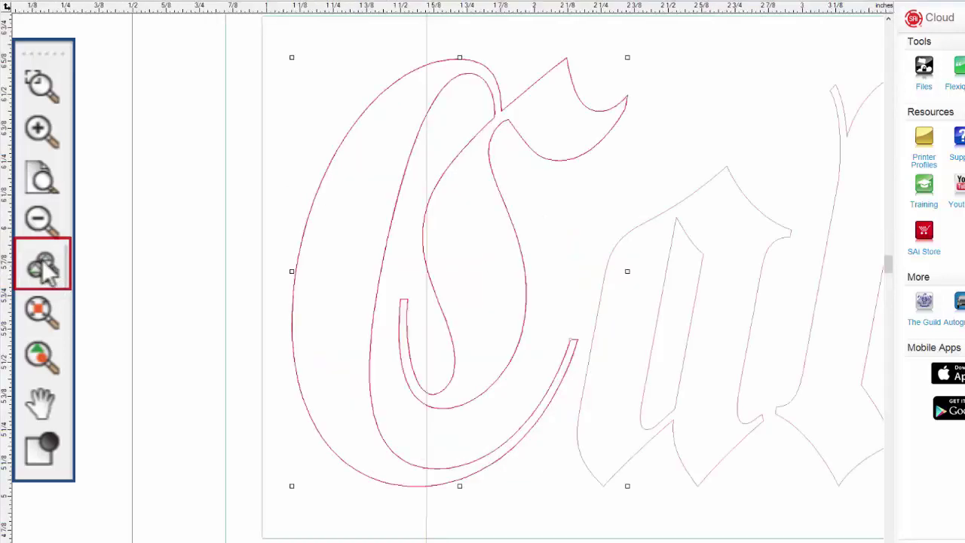
pyautogui.click(43, 267)
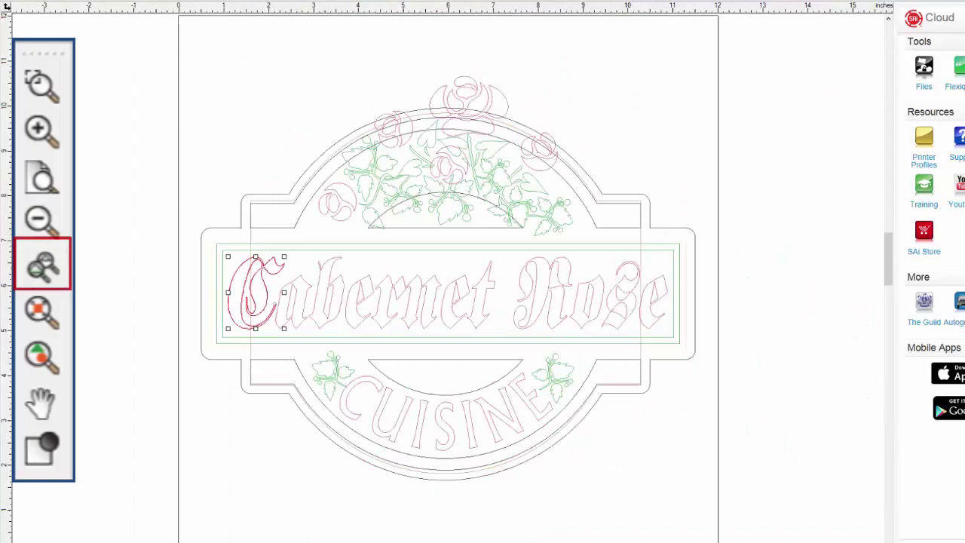
# Deselect the C, select the leaf cluster left of CUISINE, and zoom to fit it
pyautogui.click(77, 277)
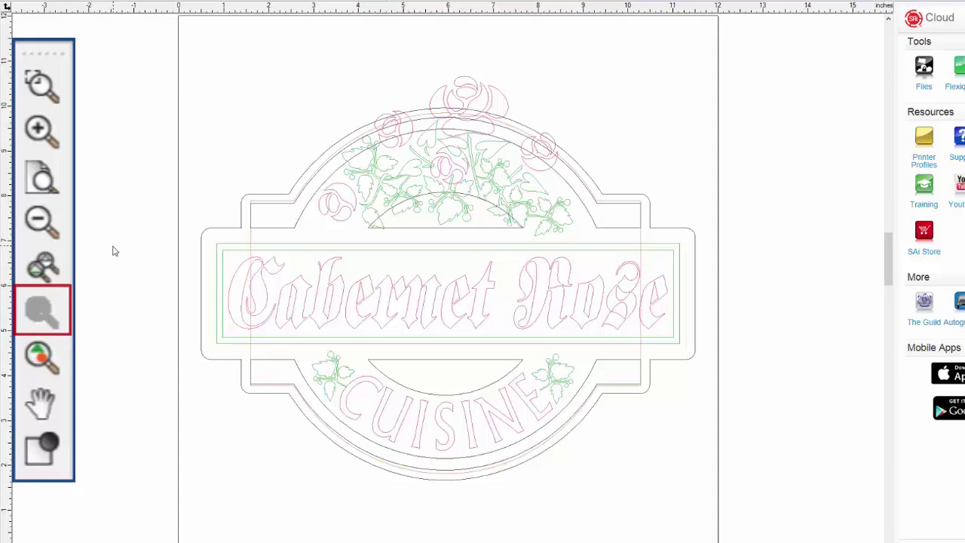
pyautogui.click(325, 367)
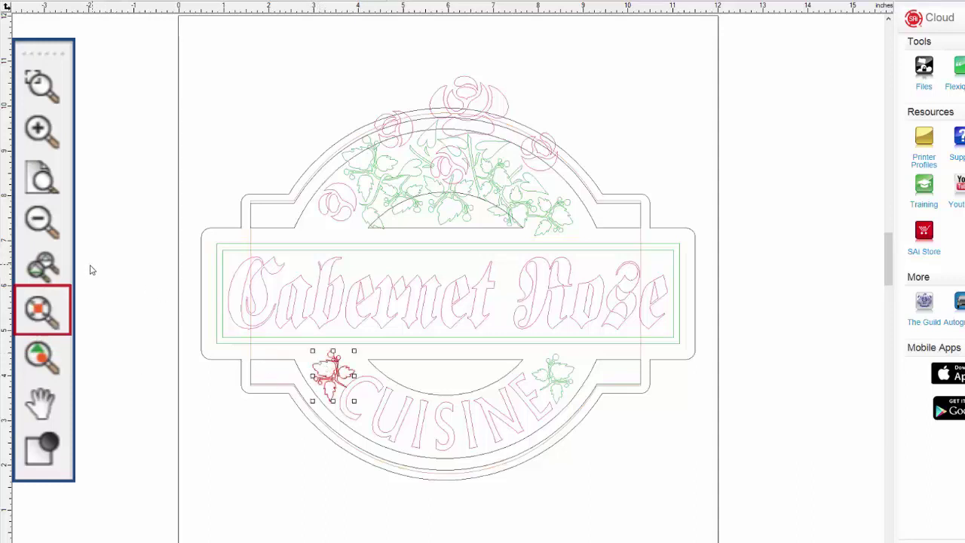
pyautogui.click(43, 313)
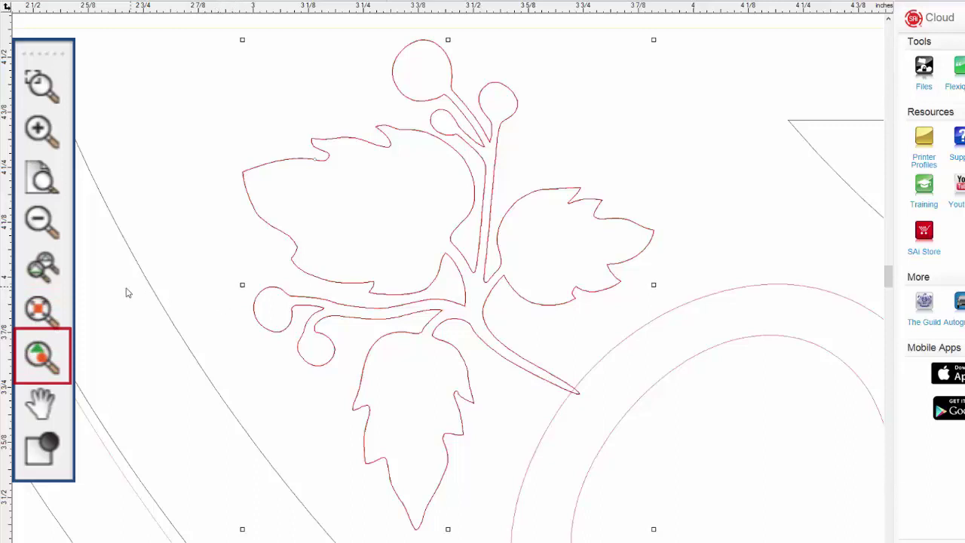
# Return to the previous whole-sign view and deselect the leaf cluster
pyautogui.click(40, 358)
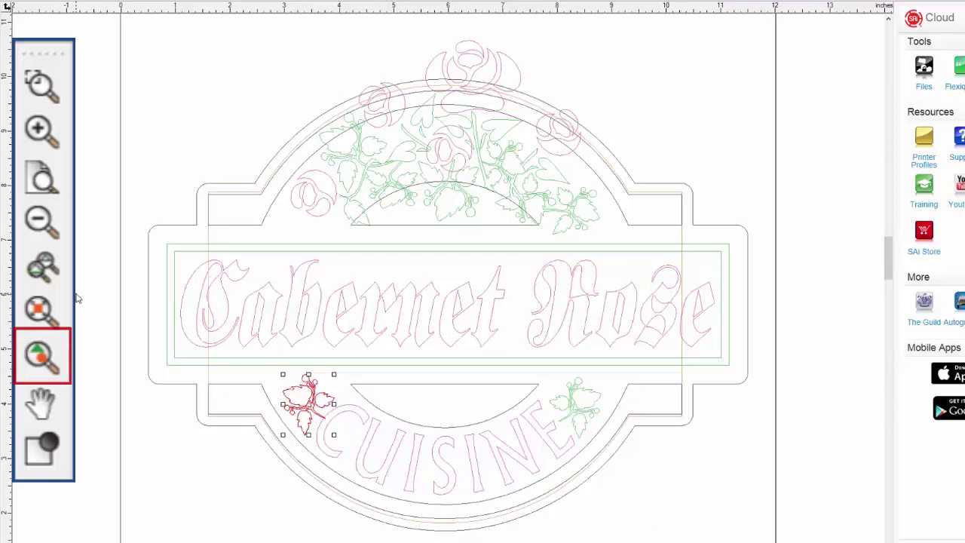
pyautogui.click(145, 384)
# Pan the Cabernet Rose sign slightly to the right with the hand tool
pyautogui.scroll(-1, 103, 392)
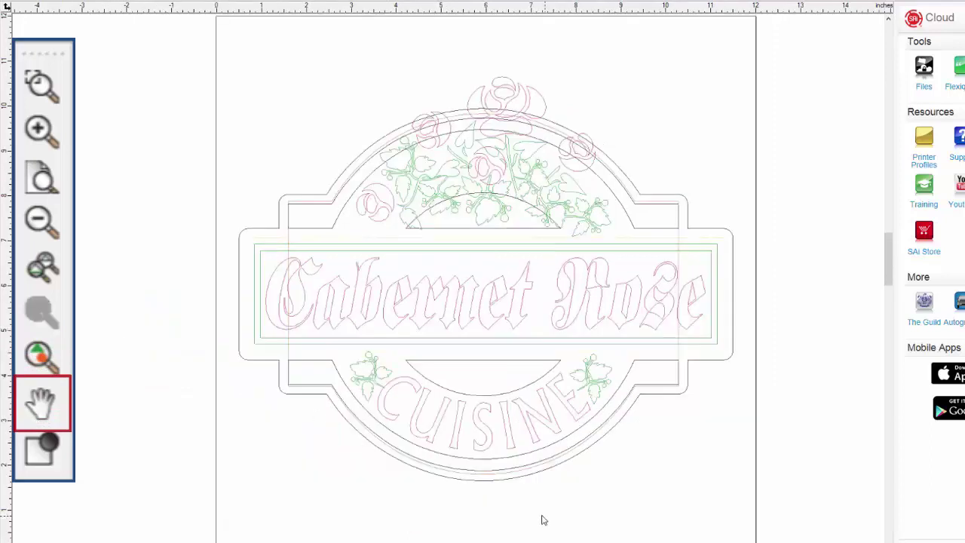
pyautogui.click(42, 407)
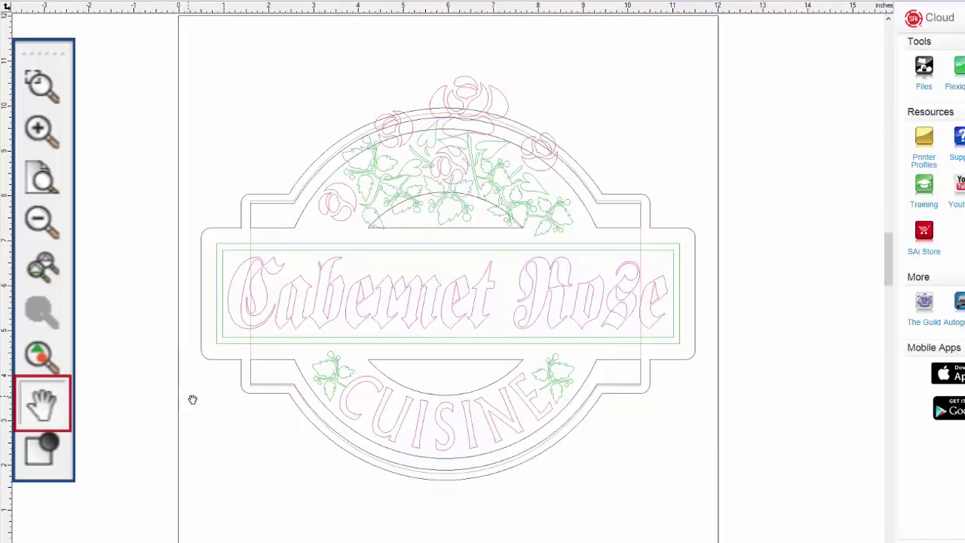
pyautogui.moveTo(245, 407)
pyautogui.mouseDown()
pyautogui.moveTo(455, 379)
pyautogui.moveTo(310, 246)
pyautogui.moveTo(99, 289)
pyautogui.moveTo(201, 424)
pyautogui.moveTo(217, 396)
pyautogui.mouseUp()
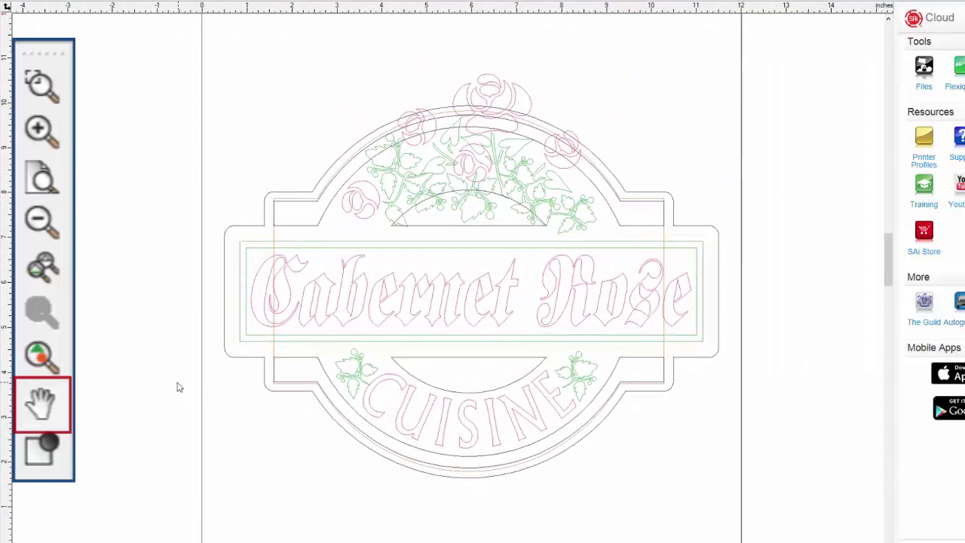
# Zoom to the full page, then toggle Fill Preview on and off twice with the button and F9
pyautogui.click(42, 181)
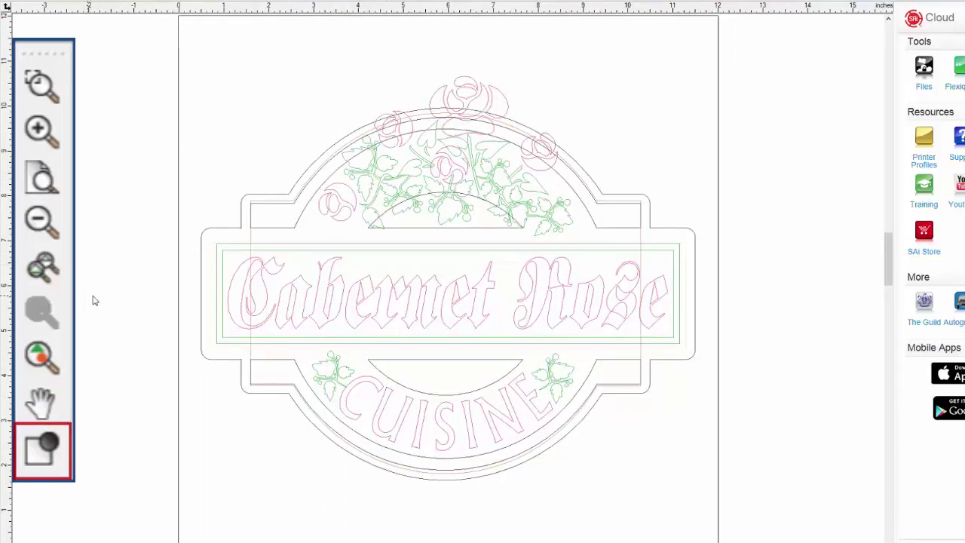
pyautogui.click(45, 448)
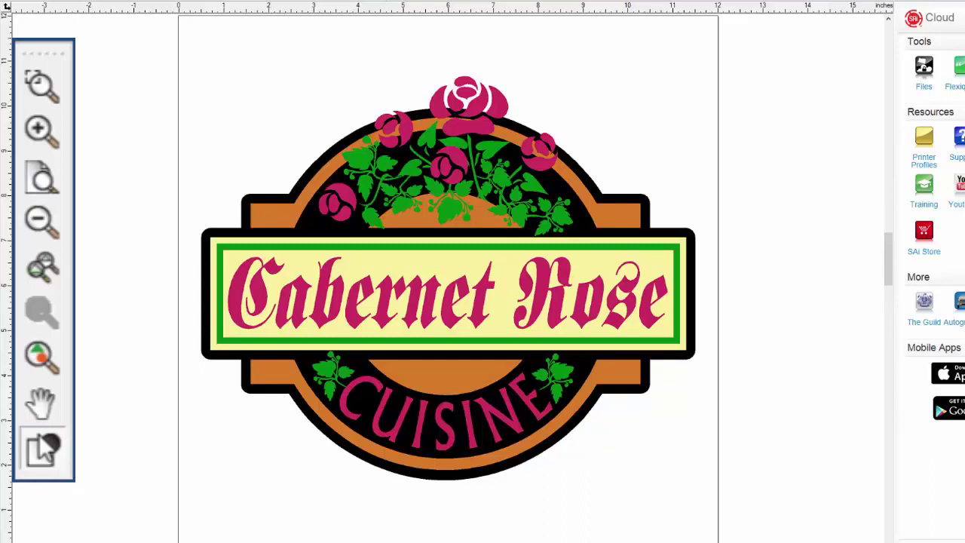
pyautogui.click(46, 448)
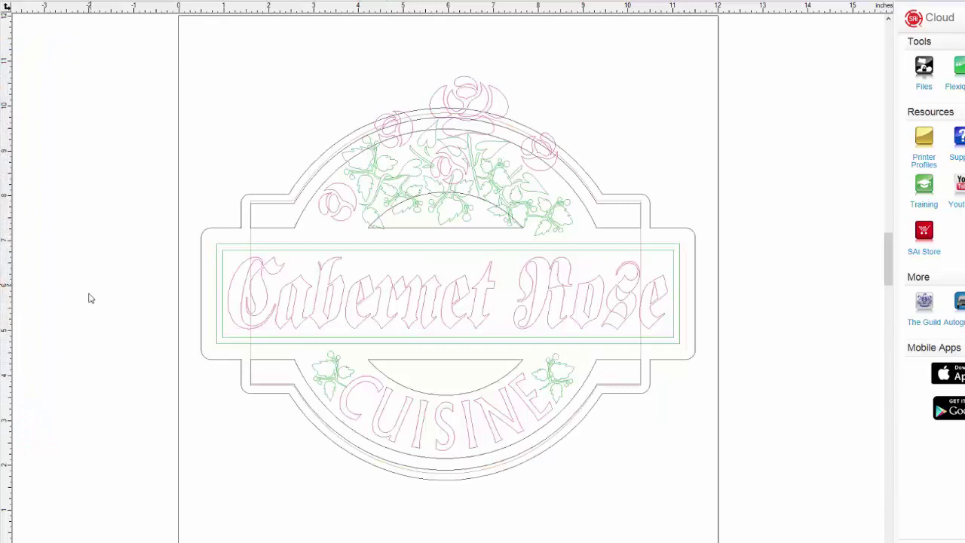
pyautogui.press('F9')
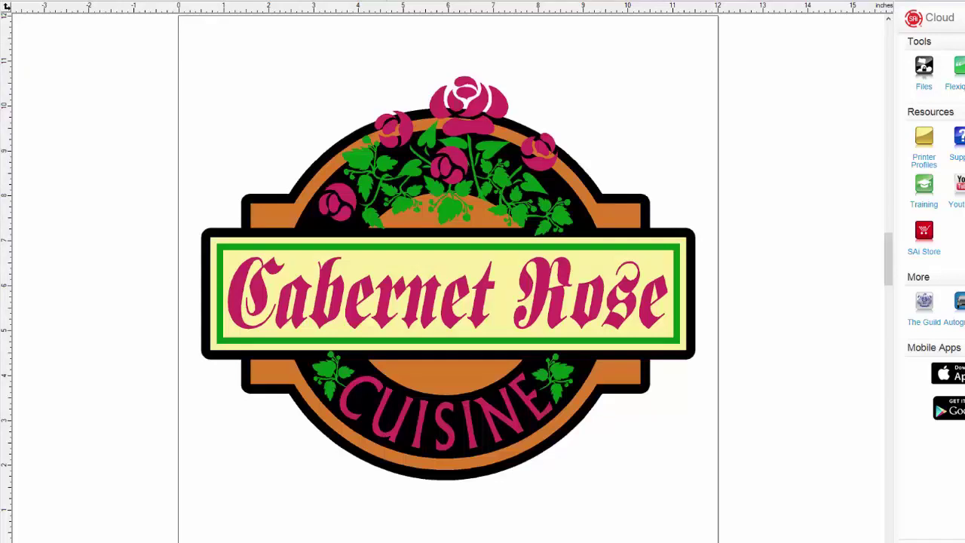
pyautogui.press('F9')
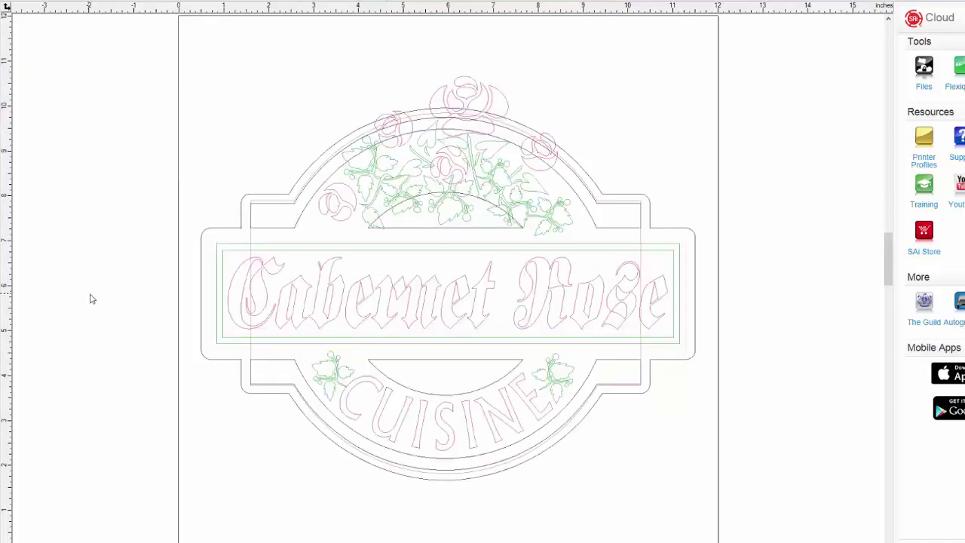
# Pan the sign up and down with the wheel, then sideways with Shift held
pyautogui.scroll(-5, 88, 291)
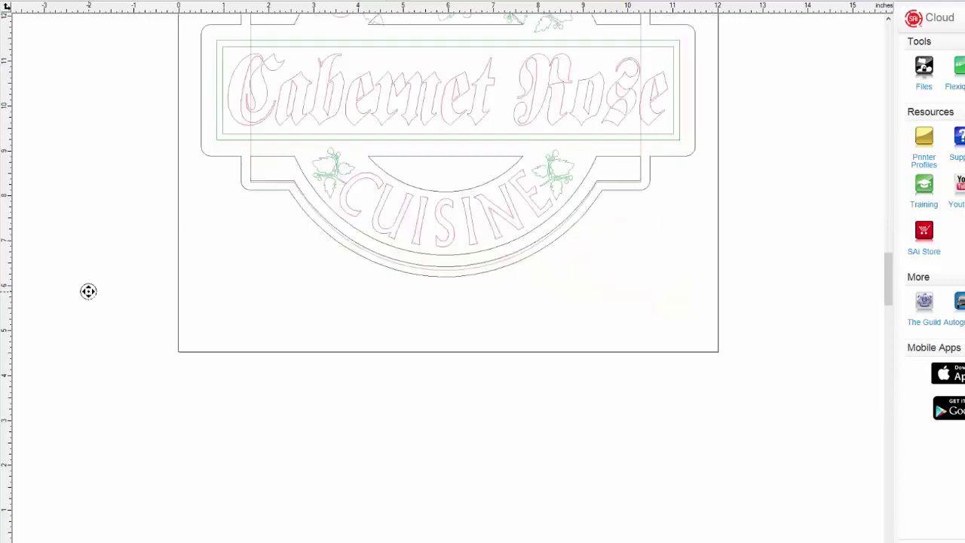
pyautogui.scroll(7, 88, 291)
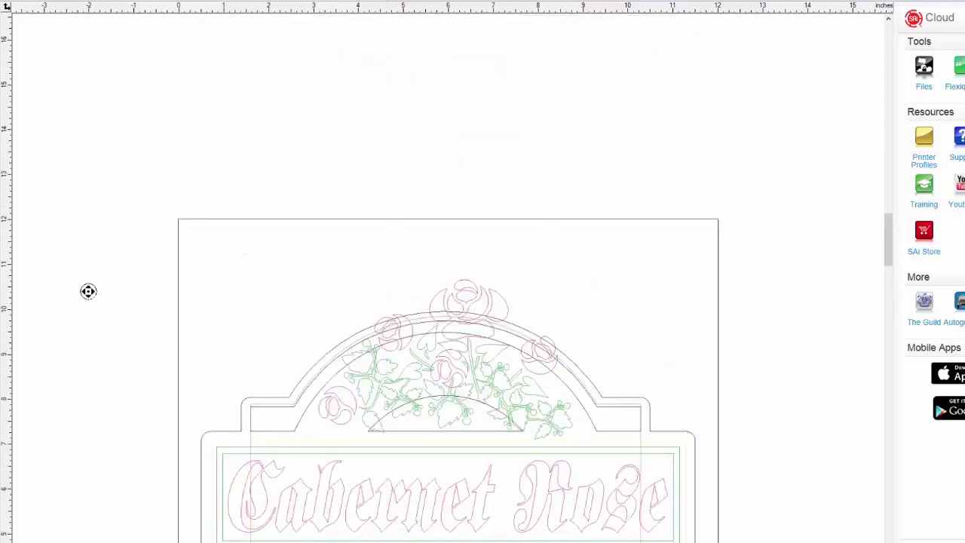
pyautogui.scroll(-4, 88, 291)
pyautogui.scroll(2, 89, 294)
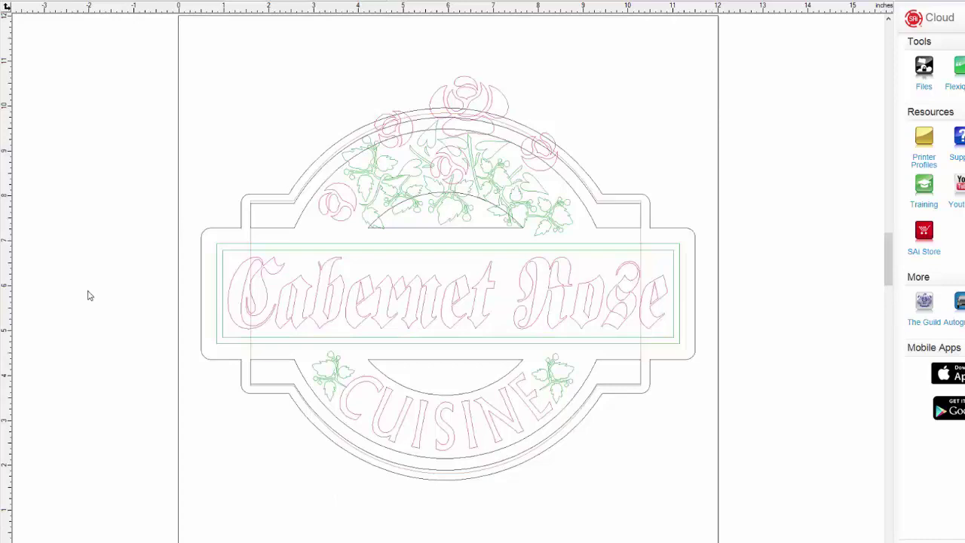
pyautogui.press('shift')
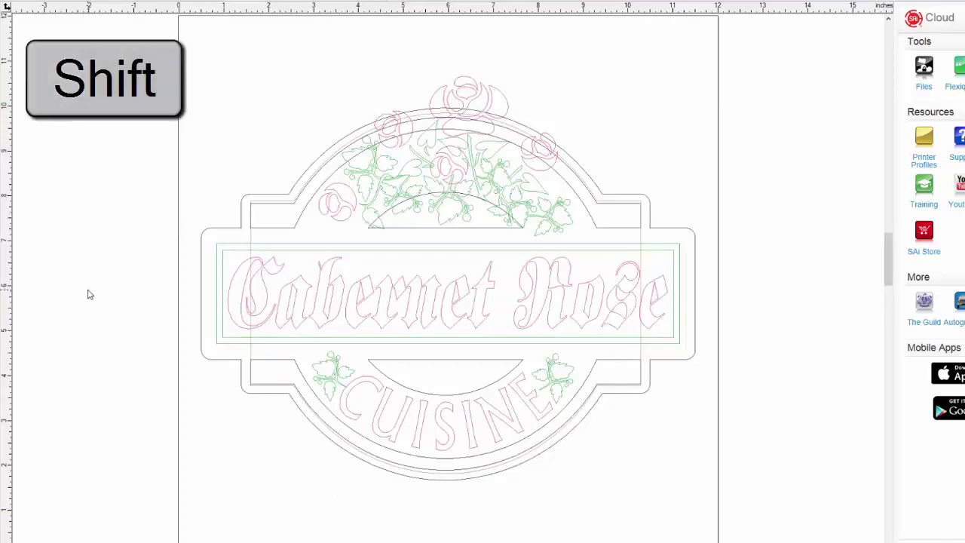
pyautogui.hscroll(5, 88, 294)
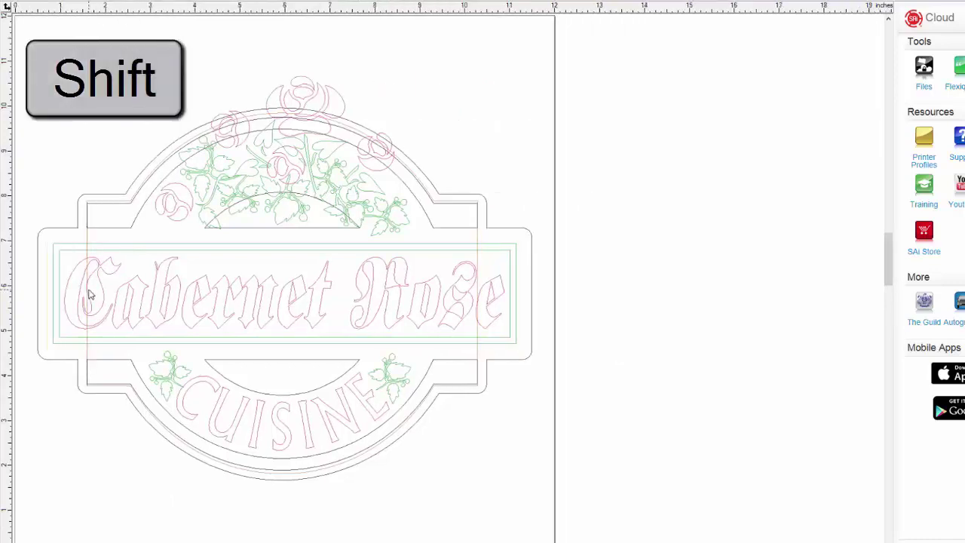
pyautogui.hscroll(-10, 88, 293)
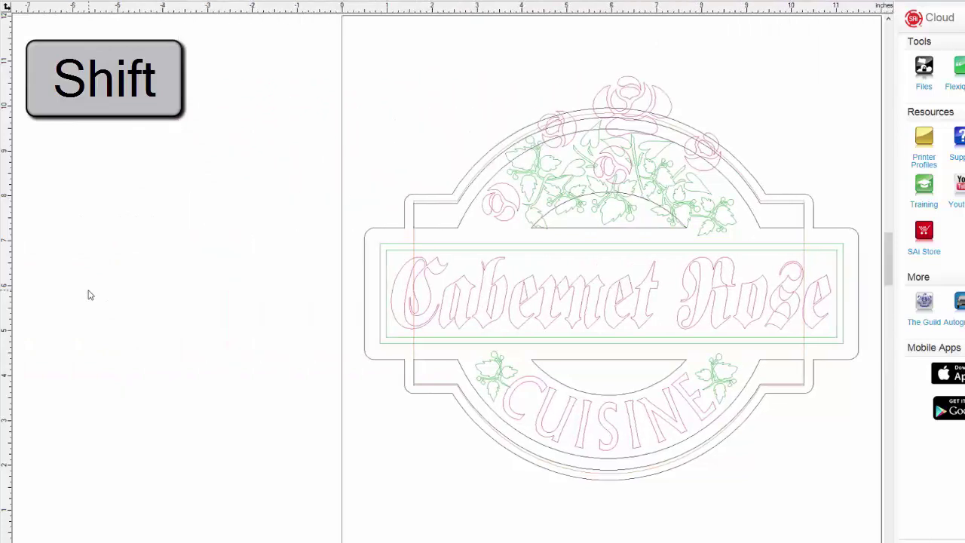
pyautogui.hscroll(5, 74, 240)
# Zoom in and back out with Ctrl and the wheel so the page sits smaller
pyautogui.press('ctrl')
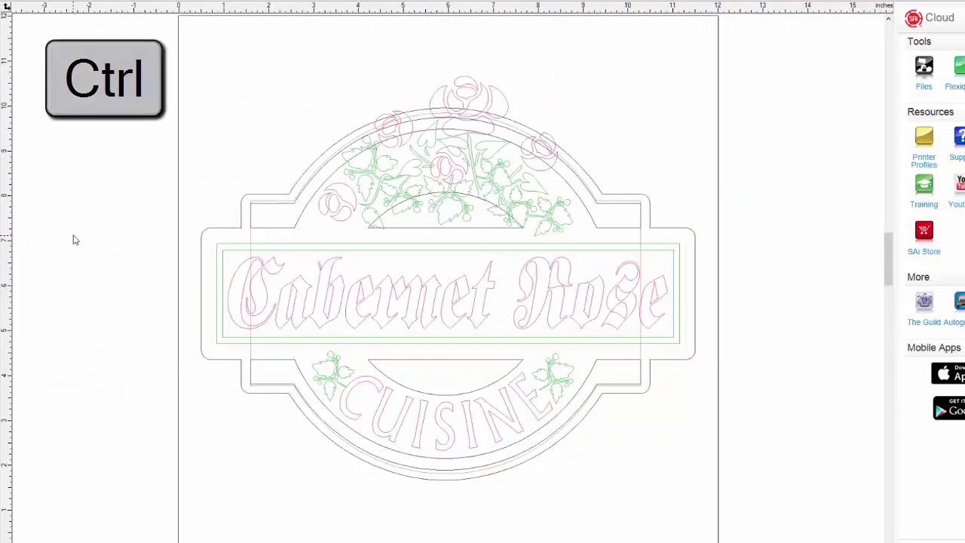
pyautogui.scroll(4, 74, 240)
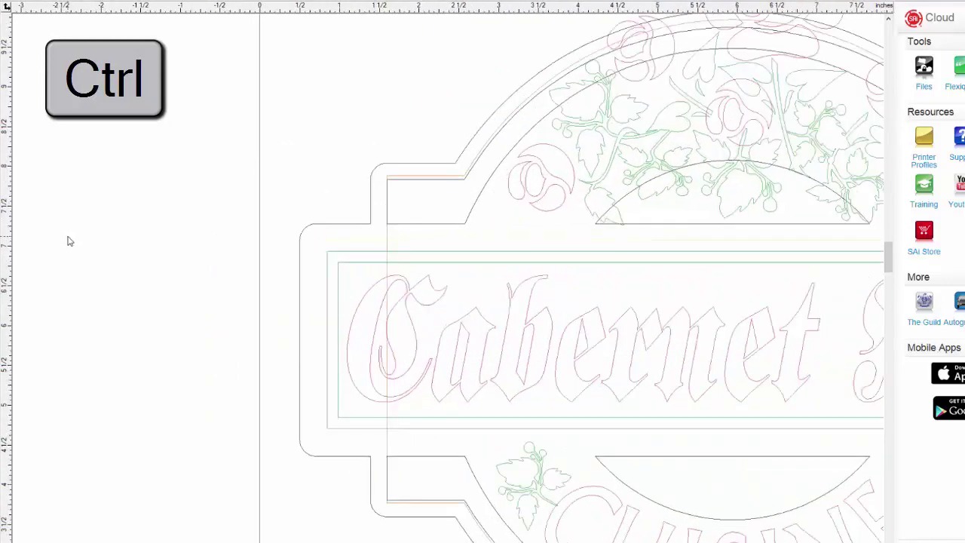
pyautogui.scroll(-5, 68, 240)
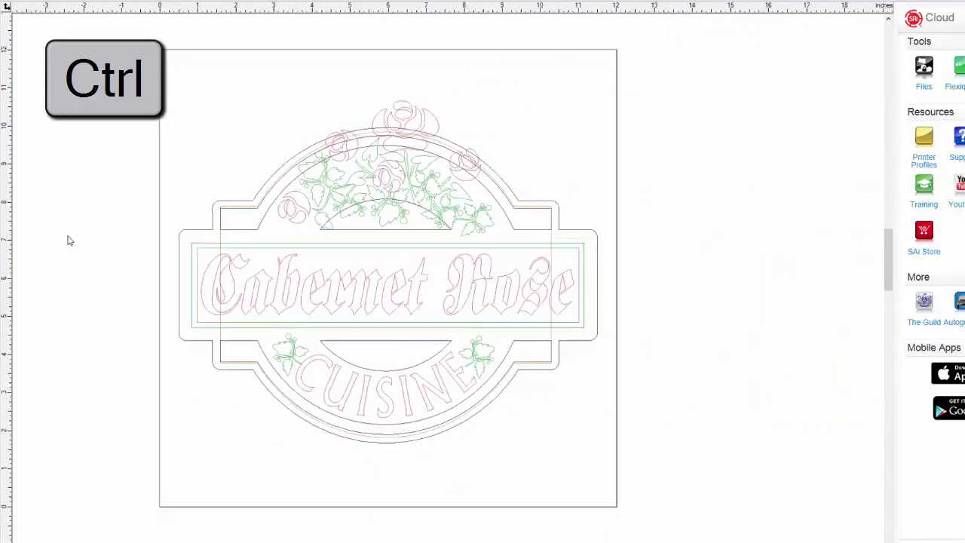